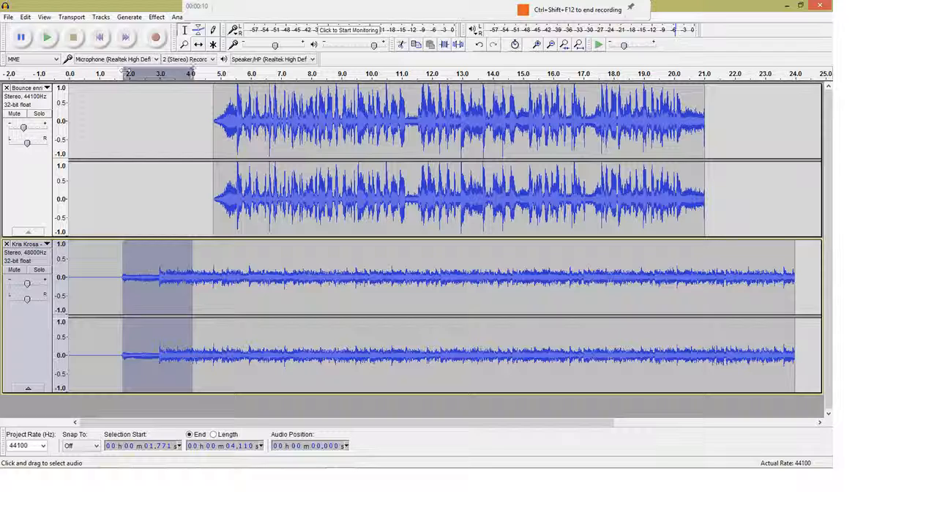
Apply Fade In to the selected opening of the Kris Kross track, from about 1.77 to 4.11 seconds.
left_click(155, 17)
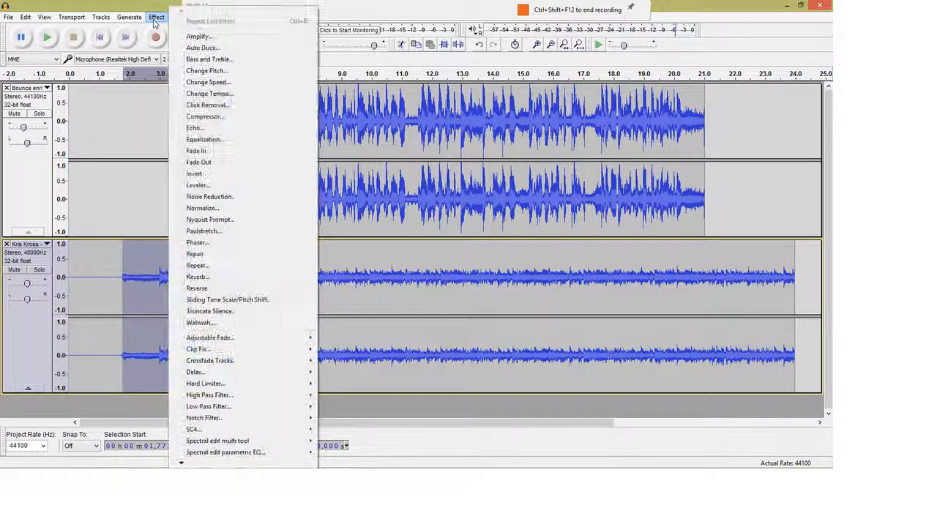
left_click(213, 151)
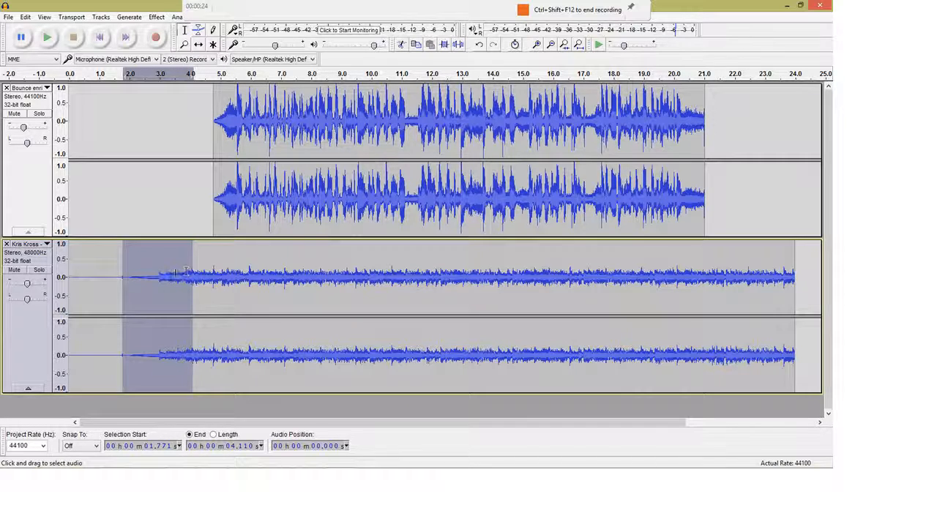
left_click(156, 17)
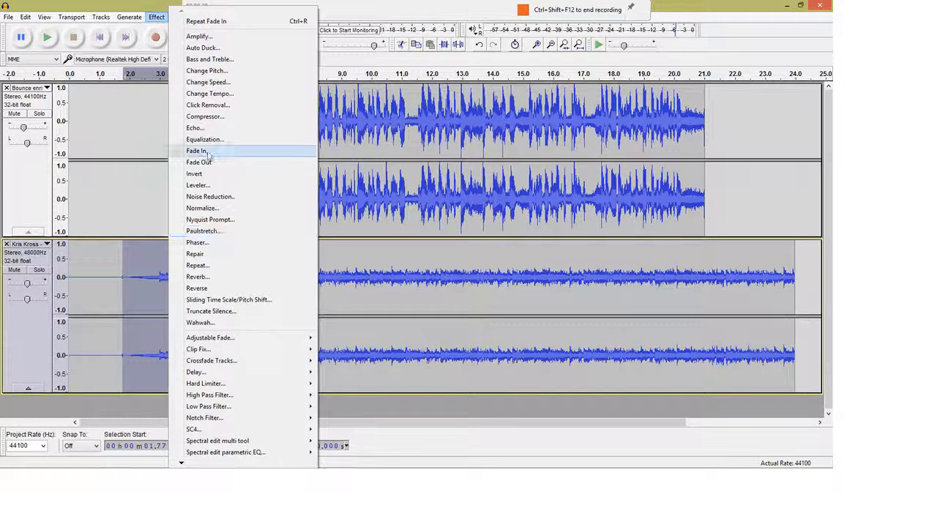
left_click(365, 264)
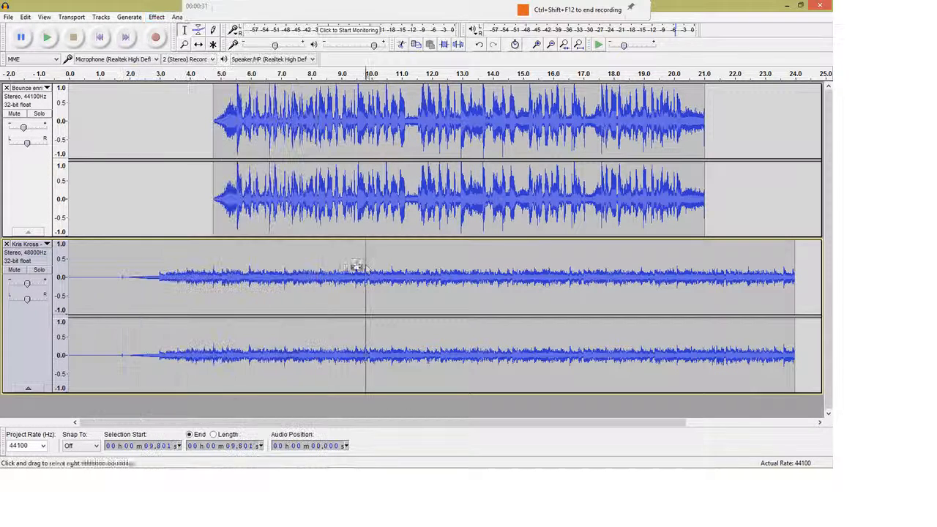
Play back both tracks from about 1.3 to 6.7 seconds to check the faded opening.
left_click_drag(109, 245, 270, 117)
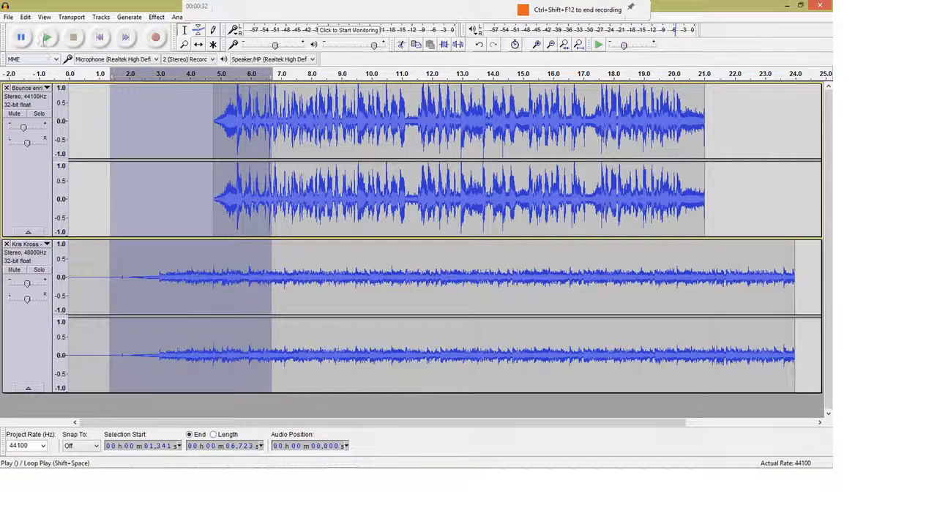
left_click(47, 37)
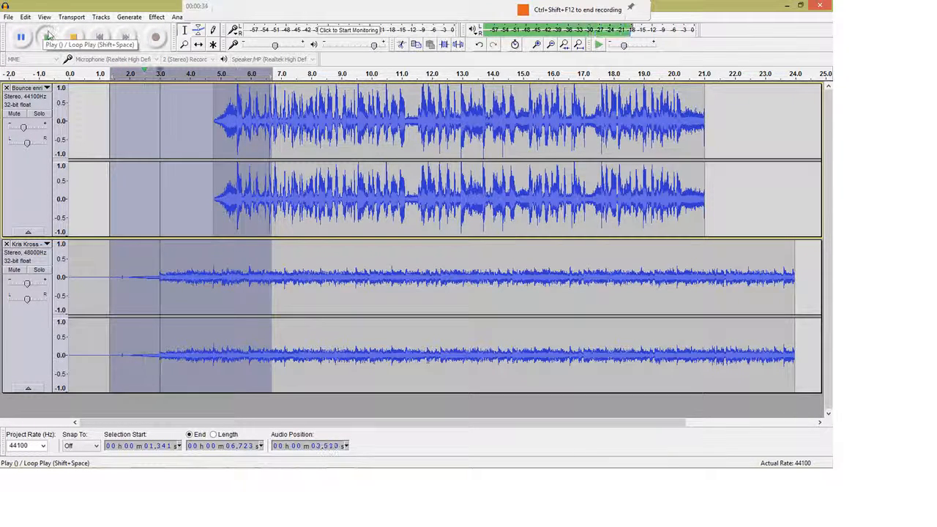
left_click(78, 40)
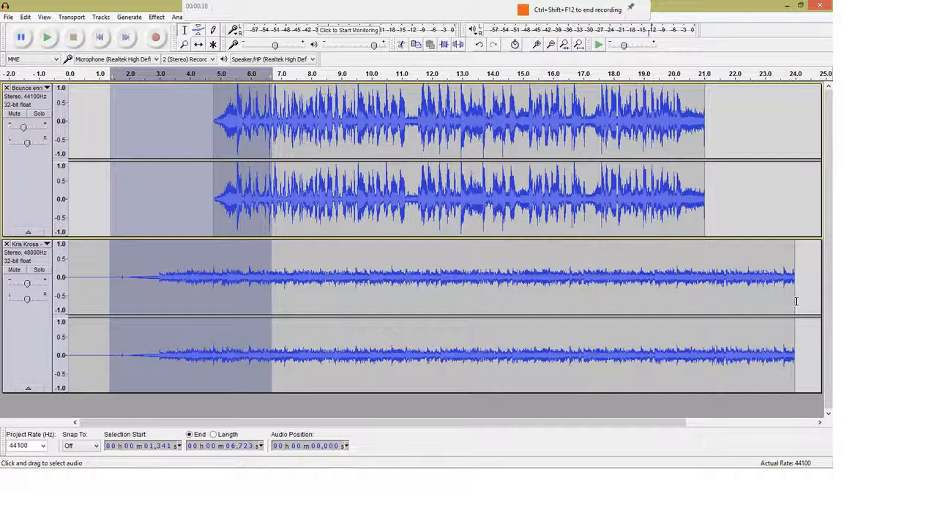
Apply Fade Out to the end of the Kris Kross track, from about 21.37 to 23.99 seconds.
left_click_drag(795, 300, 716, 310)
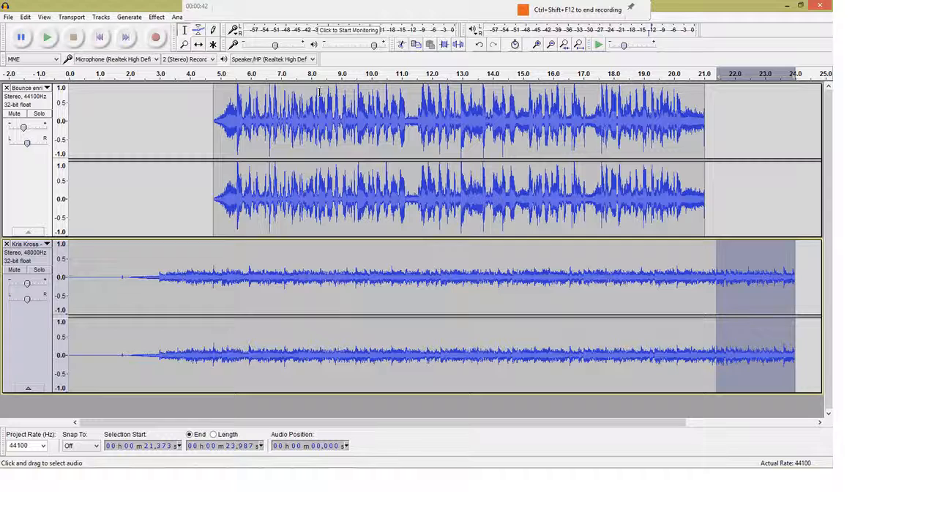
left_click(157, 17)
left_click(208, 162)
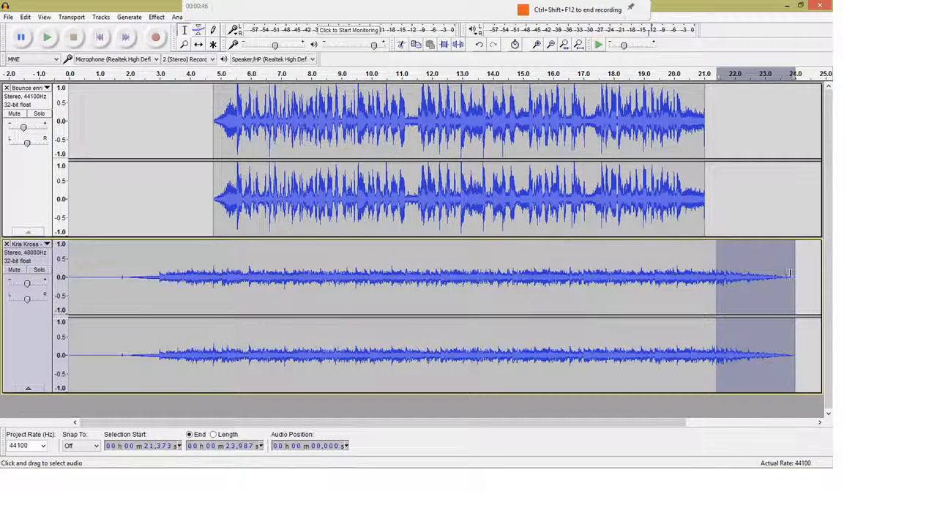
Play back the end of the Kris Kross track from about 19.8 to 24 seconds to check the fade-out.
left_click_drag(668, 288, 797, 291)
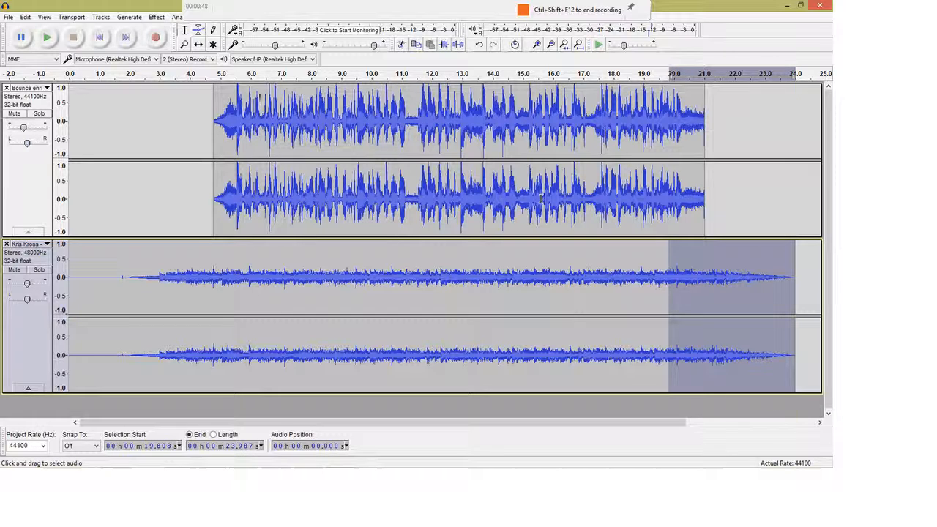
left_click(52, 40)
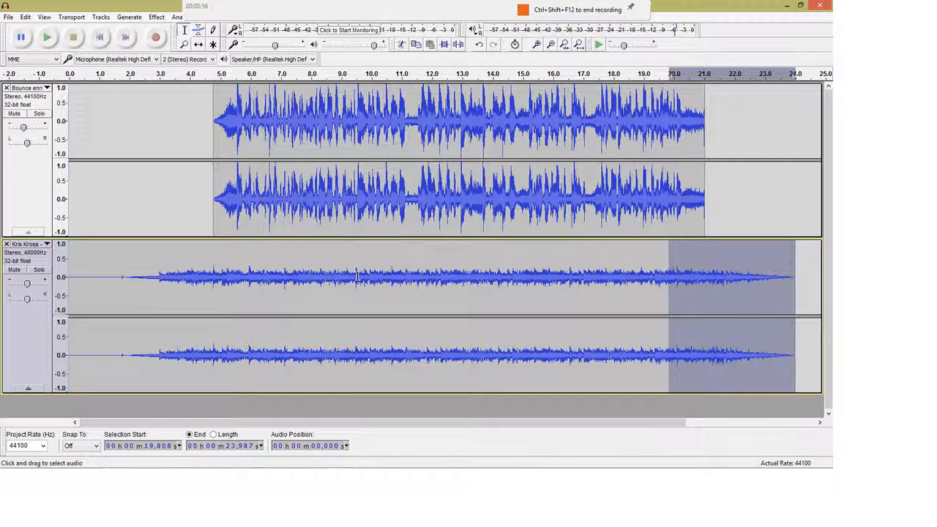
Change the speed of the entire Bounce track clip by -9 percent (multiplier 0.910), previewing the result before applying it.
left_click(155, 17)
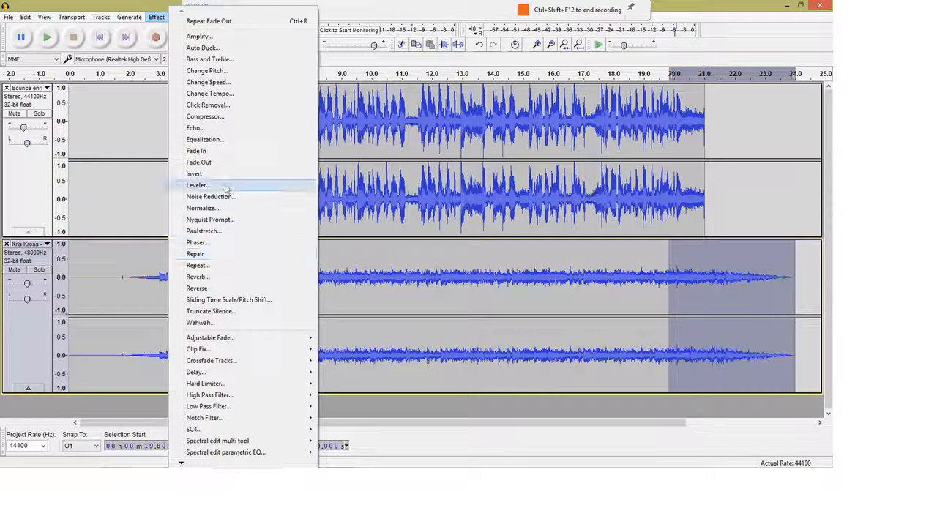
left_click(403, 196)
left_click_drag(705, 139, 214, 183)
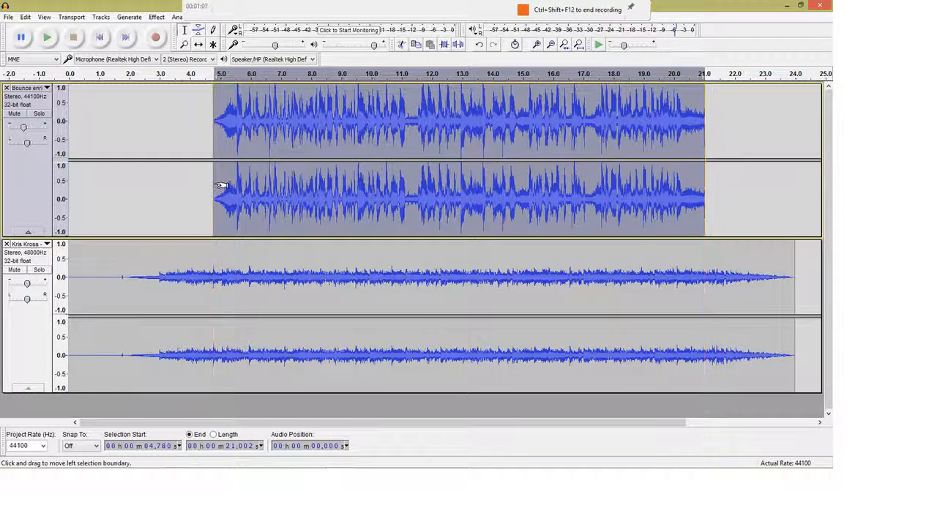
left_click(157, 16)
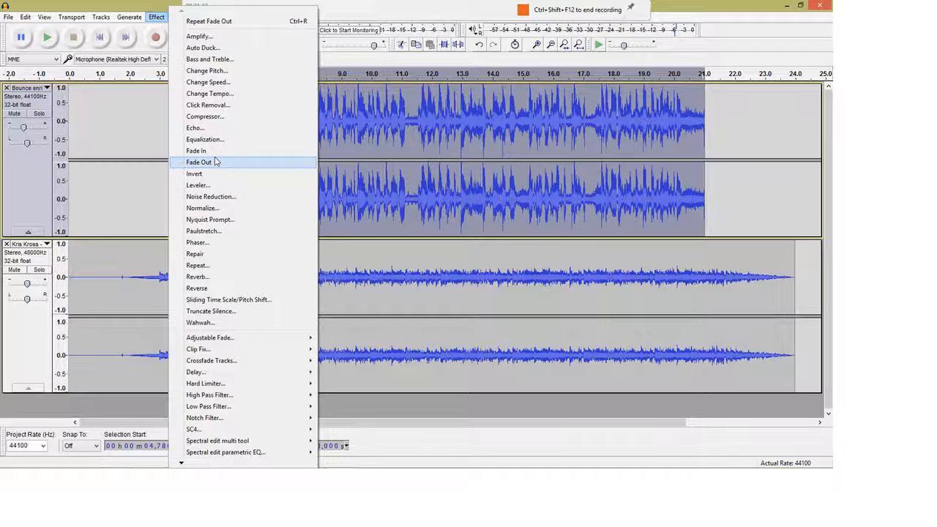
left_click(227, 83)
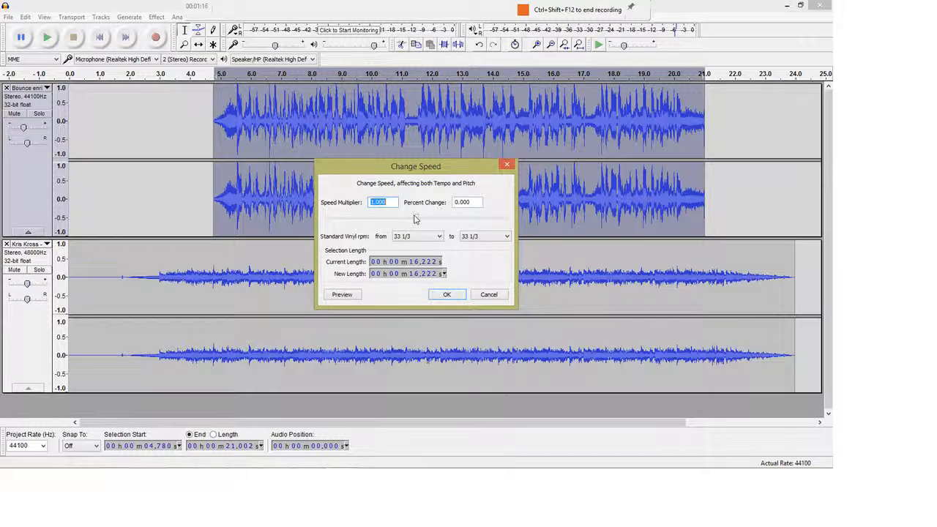
left_click_drag(415, 222, 415, 225)
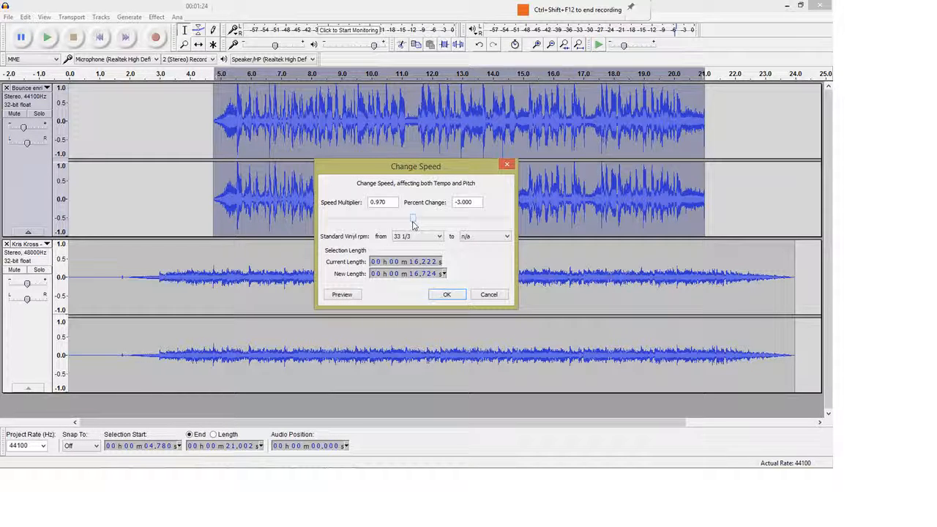
left_click_drag(413, 224, 412, 224)
left_click_drag(410, 225, 408, 225)
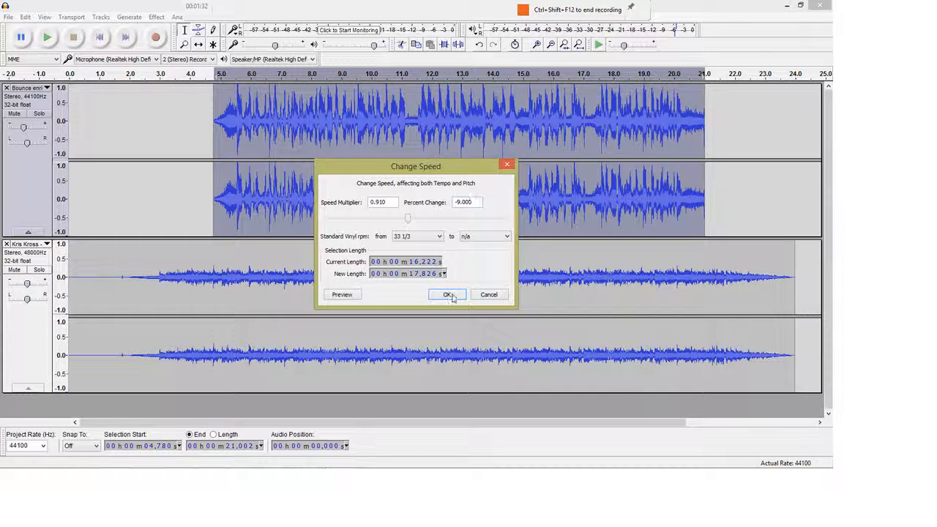
left_click(341, 296)
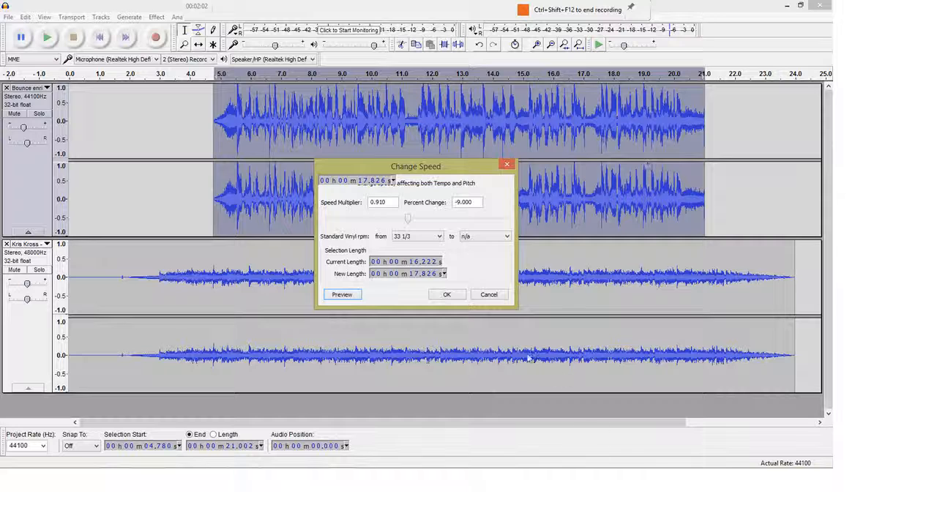
left_click(449, 294)
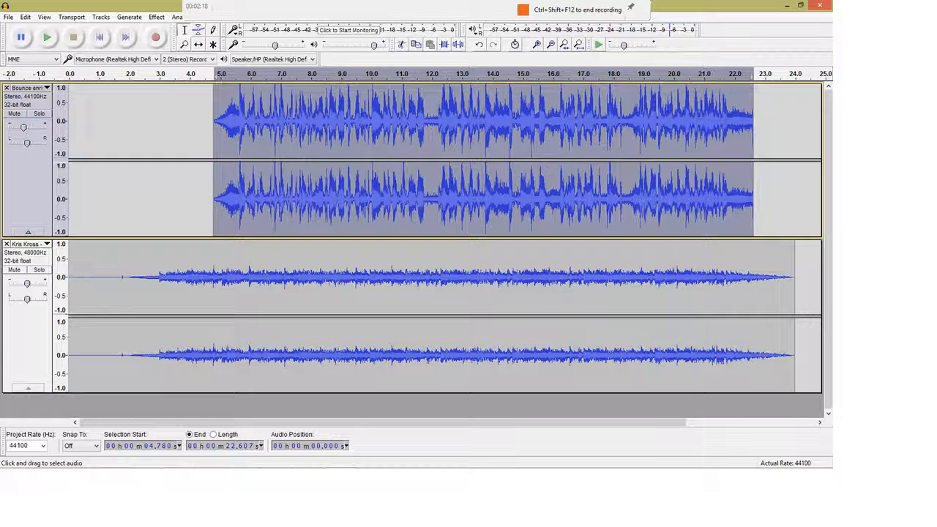
Shift the Bounce track clip earlier in time so it starts at about 4.18 seconds.
left_click(198, 44)
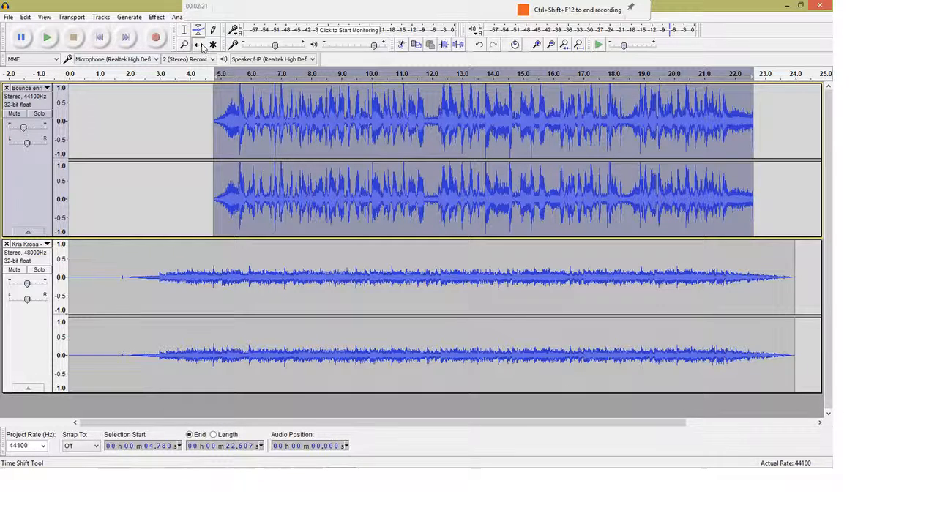
left_click_drag(470, 173, 451, 189)
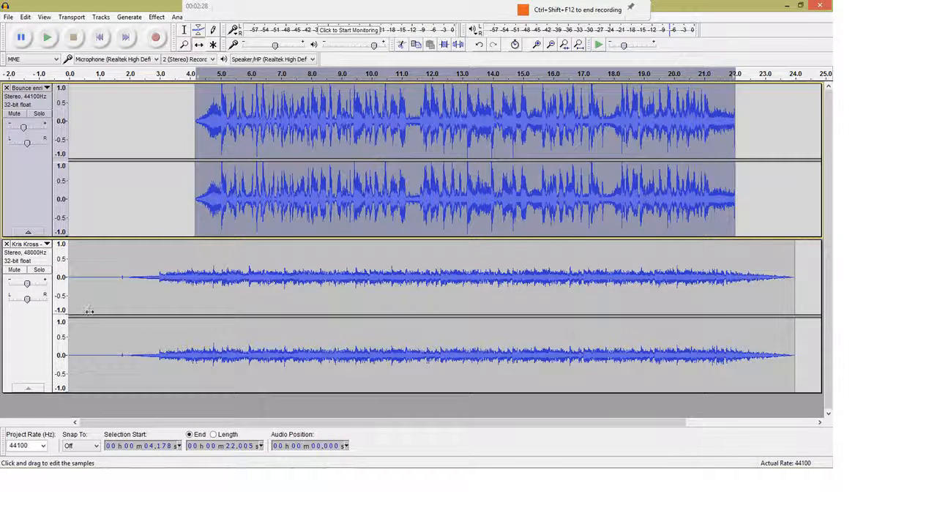
Slightly lower the gain of the Kris Kross and Bounce tracks.
left_click_drag(27, 286, 26, 288)
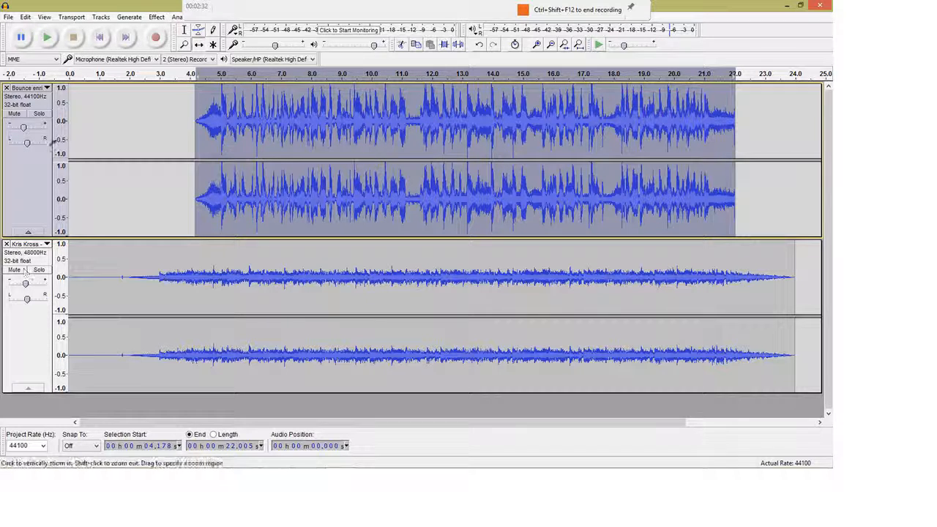
left_click(24, 128)
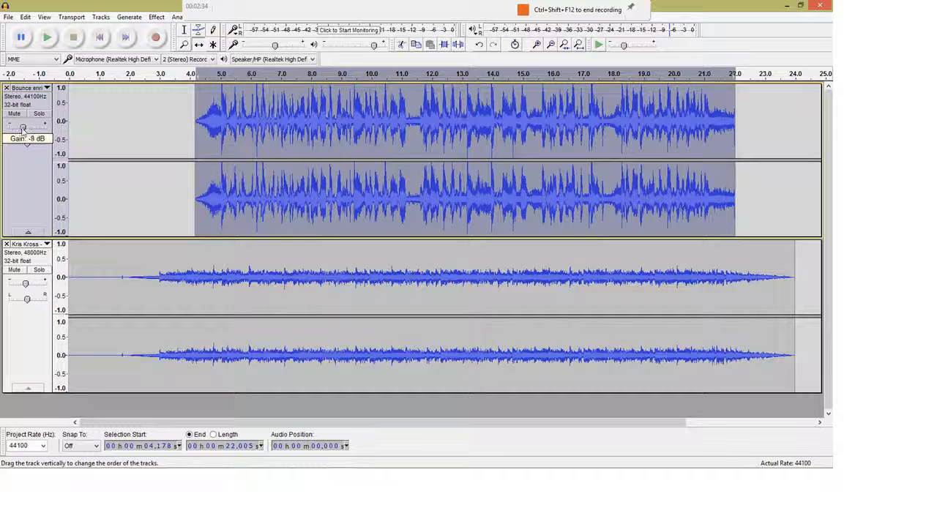
left_click_drag(23, 129, 22, 129)
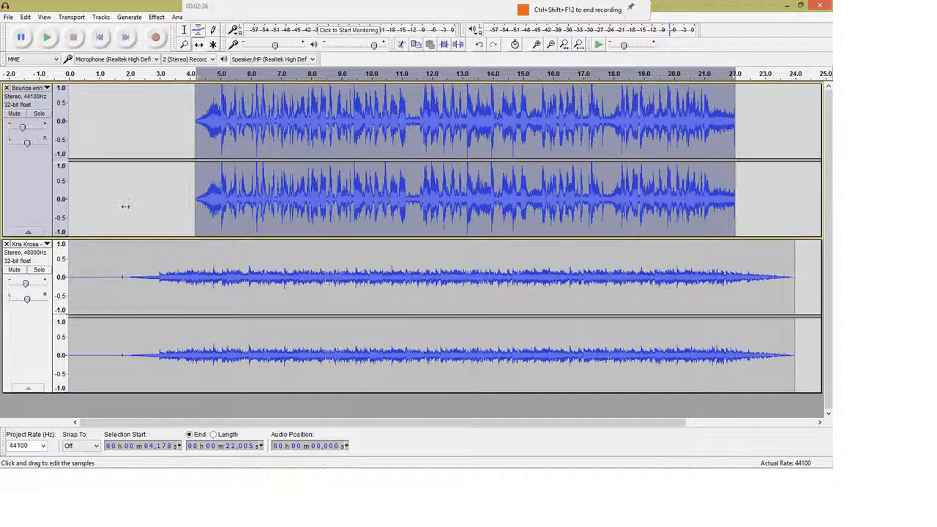
Select the Bounce track from about 0.96 to 7.08 seconds and play that range to check the mix.
left_click(188, 30)
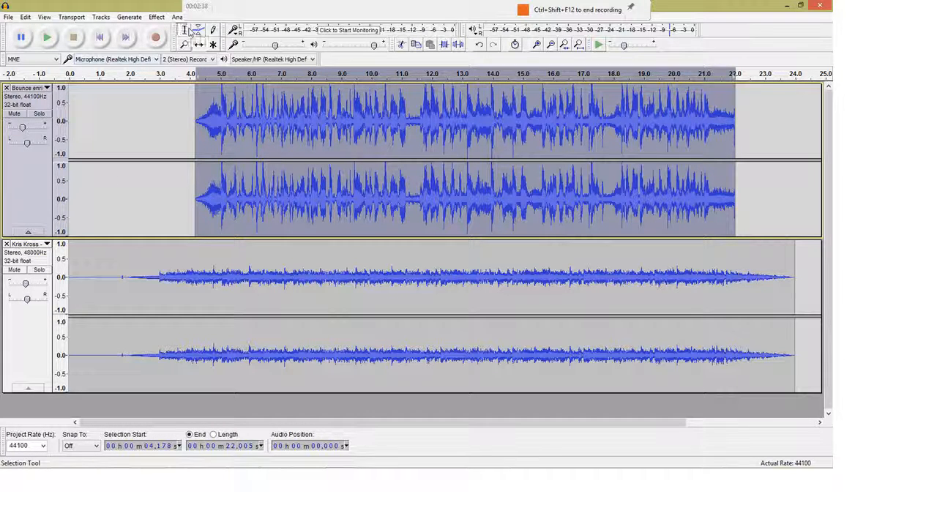
left_click_drag(93, 191, 322, 198)
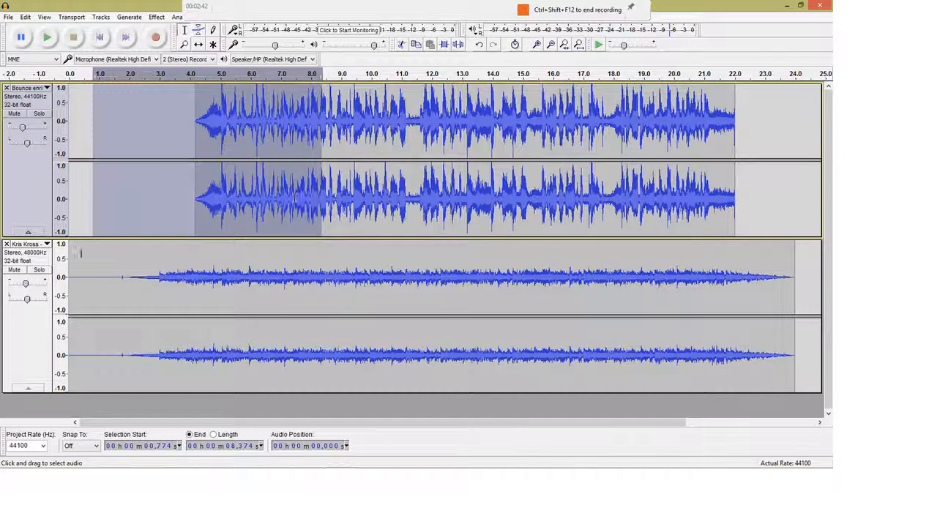
left_click_drag(164, 203, 310, 202)
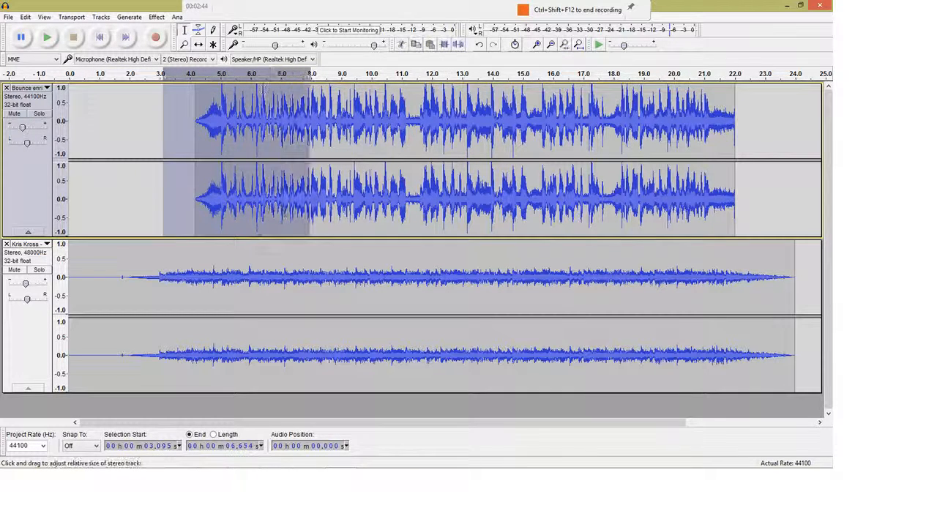
left_click_drag(98, 216, 282, 236)
left_click(50, 37)
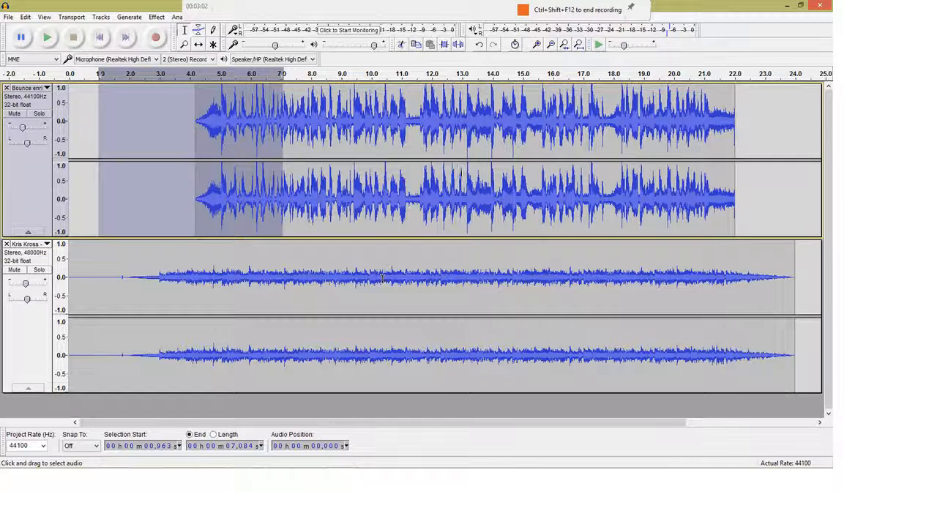
Select the entire clip in the Bounce track.
left_click(156, 17)
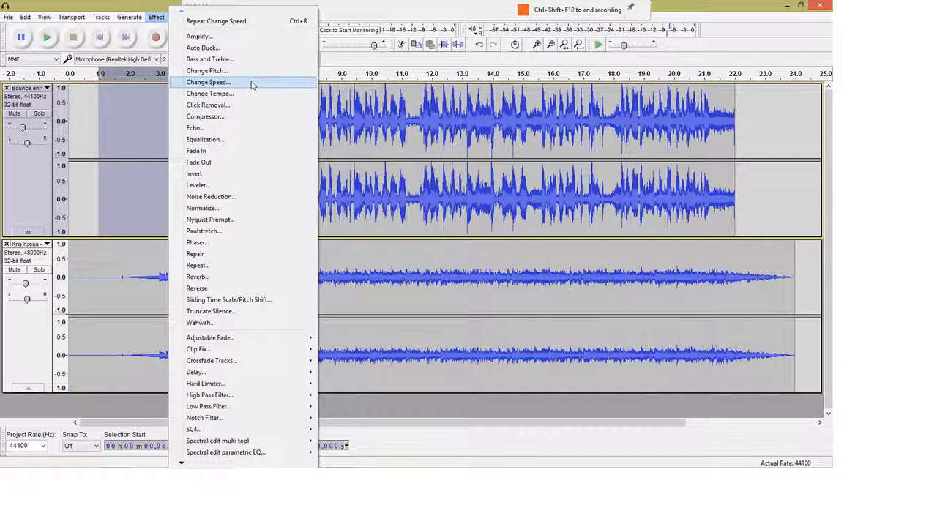
left_click(356, 180)
double_click(356, 180)
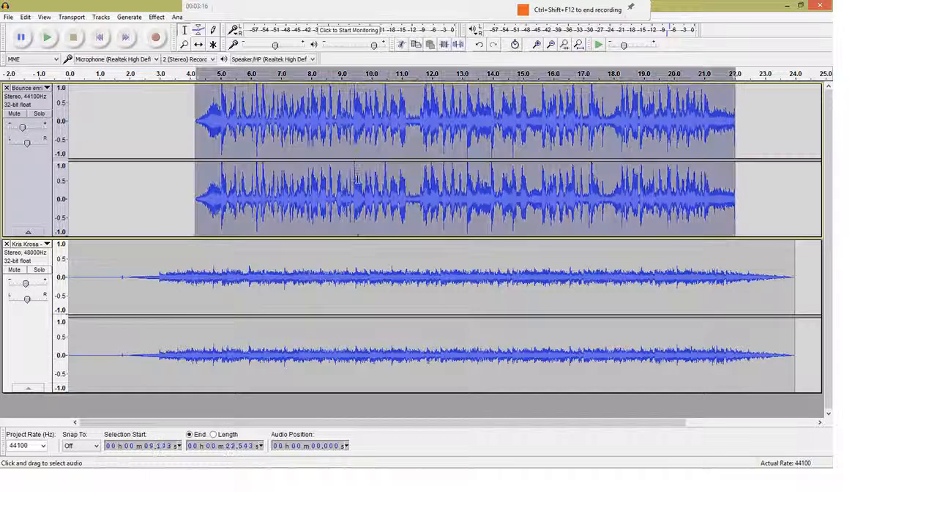